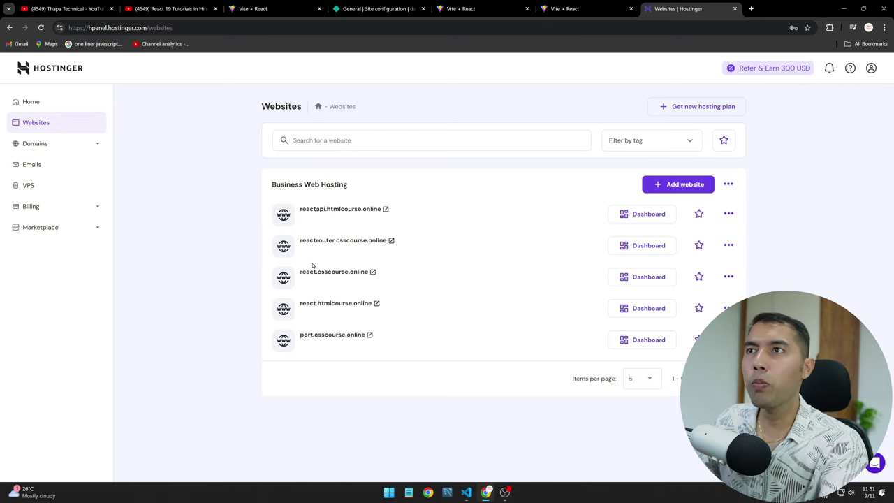
- Search the hosted websites for html and open the dashboard of htmlcourse.online
click(338, 142)
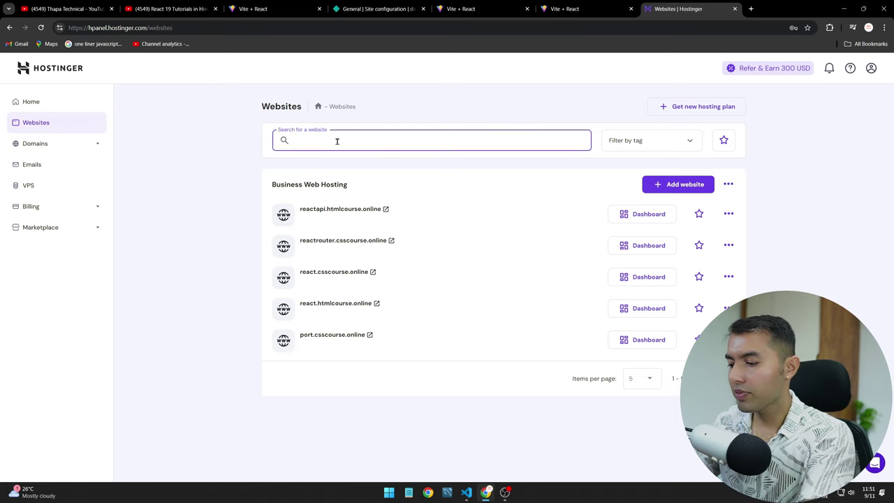
text(HTML)
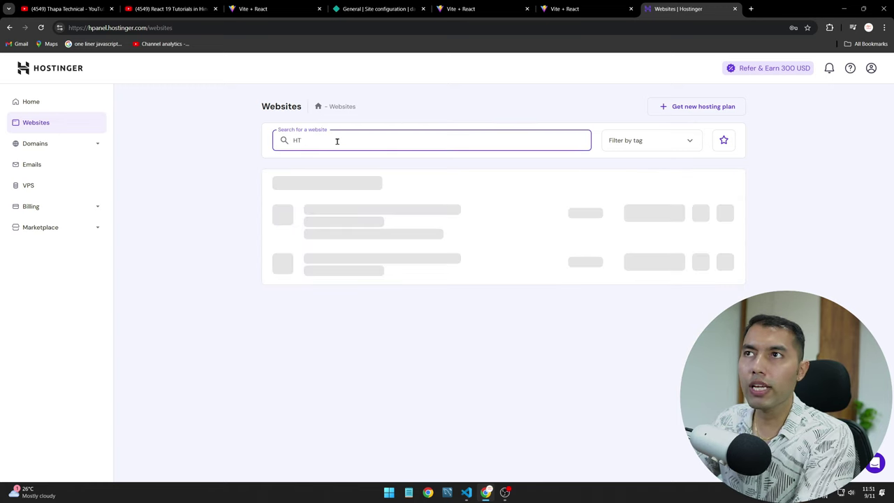
key(BackSpace)
key(BackSpace)
text(html)
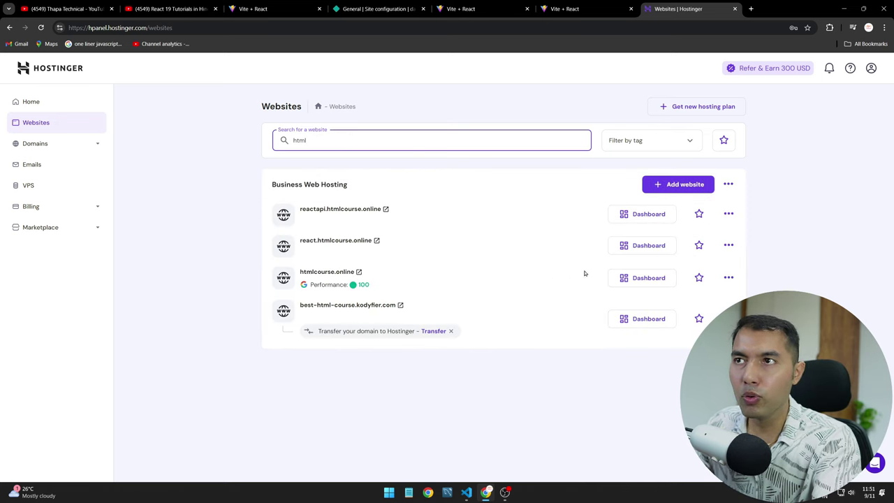
click(639, 278)
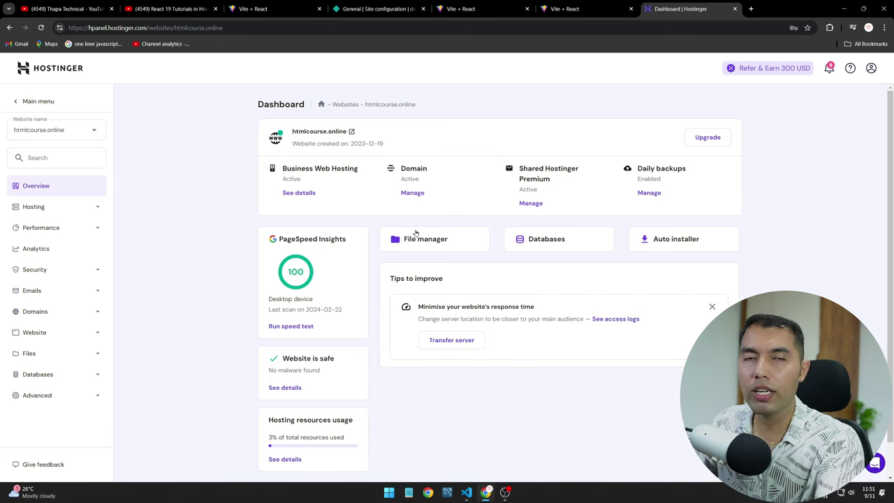
scroll(192, 268, down, 1)
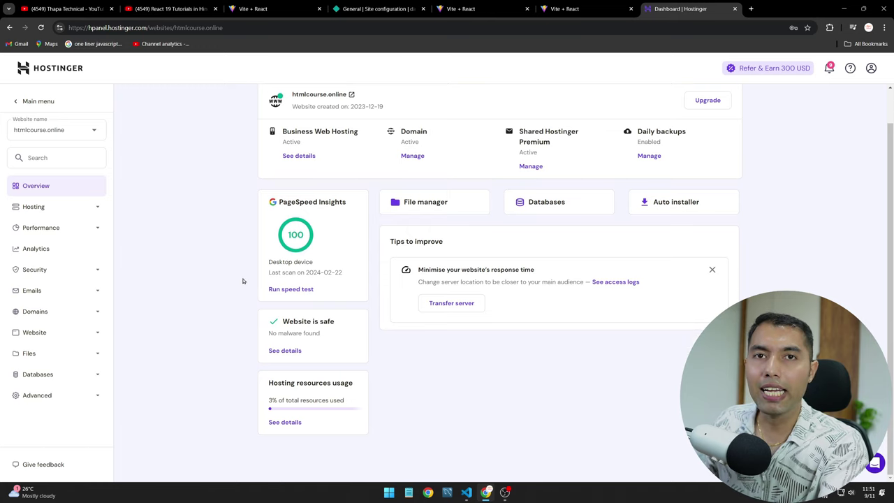
- Open the subdomain settings of htmlcourse.online and enter reactaxios as the new subdomain name
click(47, 315)
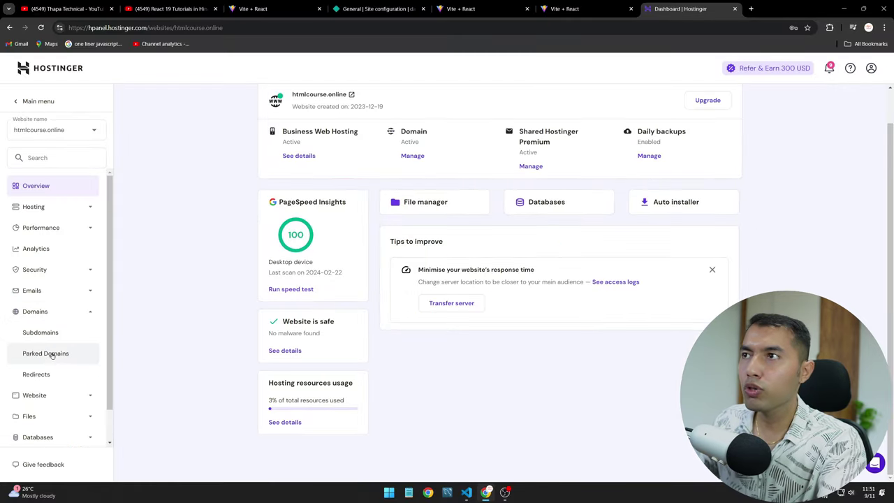
click(42, 334)
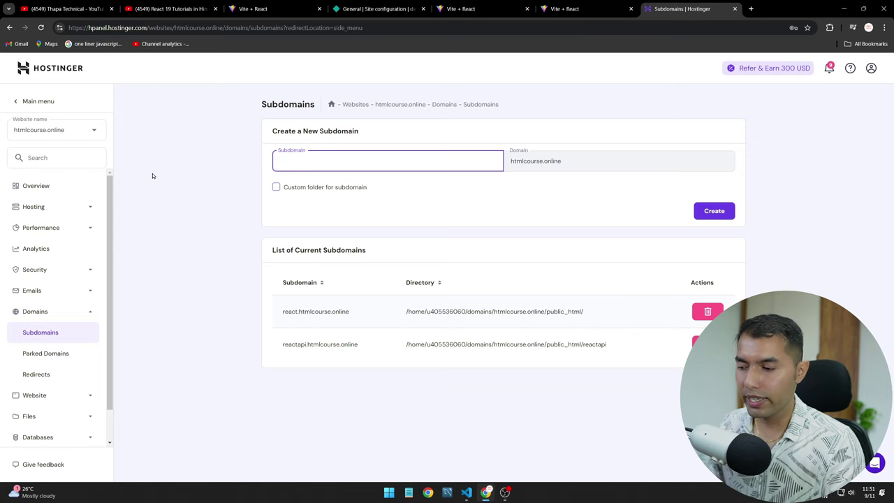
text(reactapi)
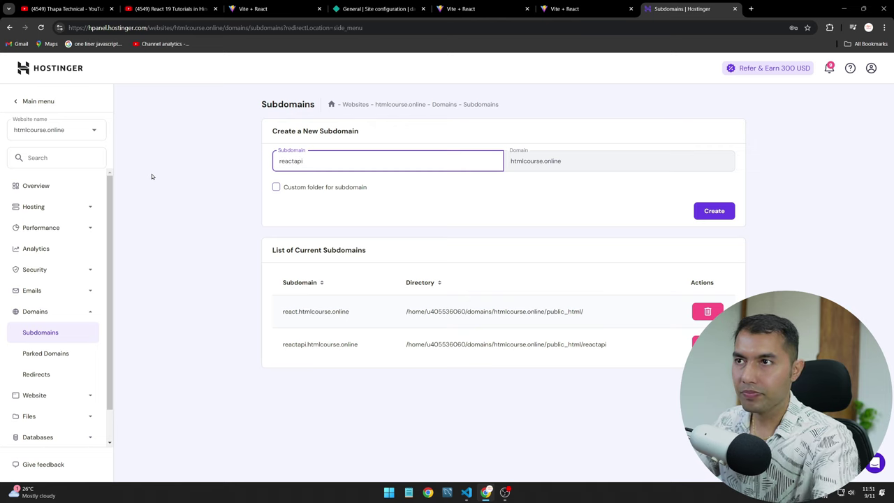
key(ctrl+a)
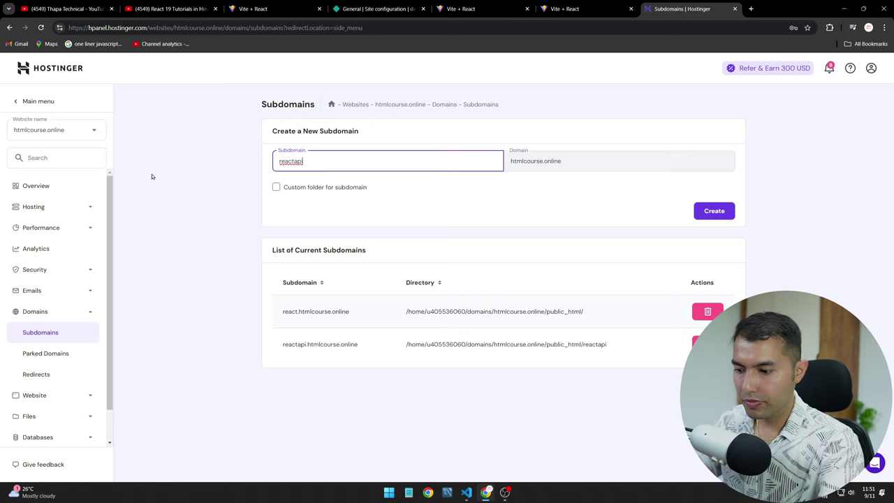
text(reacta)
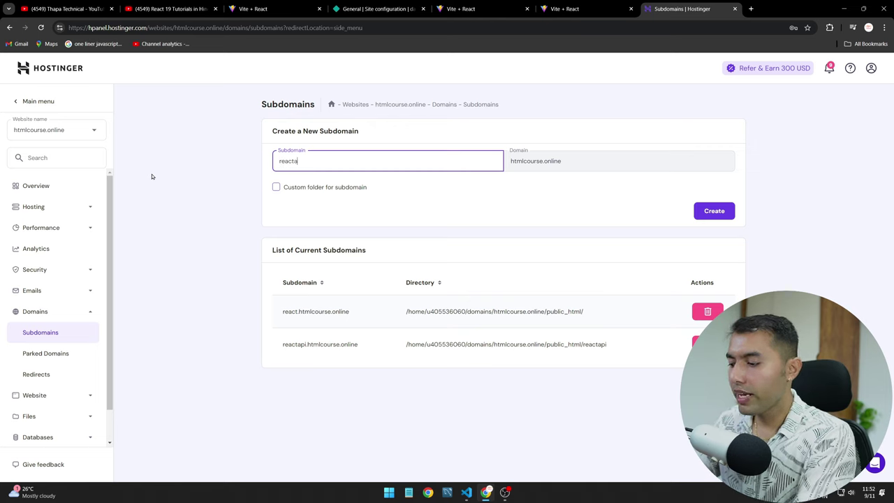
text(xios)
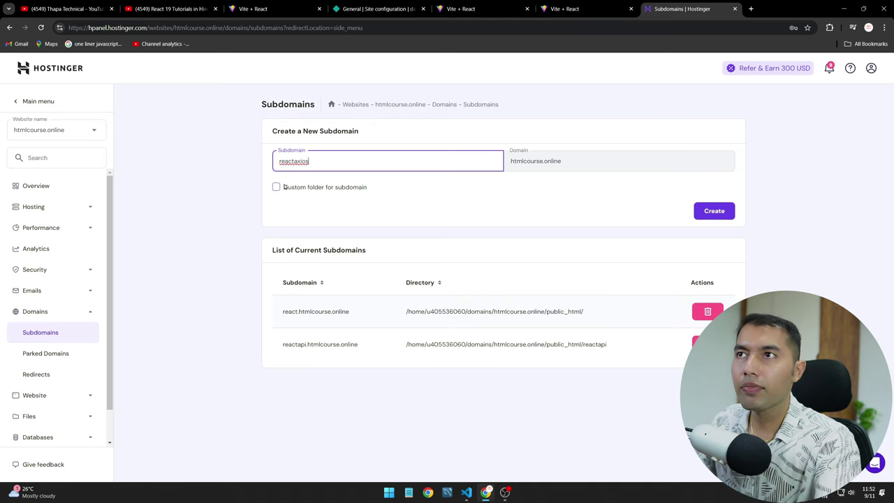
- Assign a custom folder named reactaxios under public_html to the subdomain and create it
click(276, 188)
drag(321, 161, 261, 165)
key(ctrl+c)
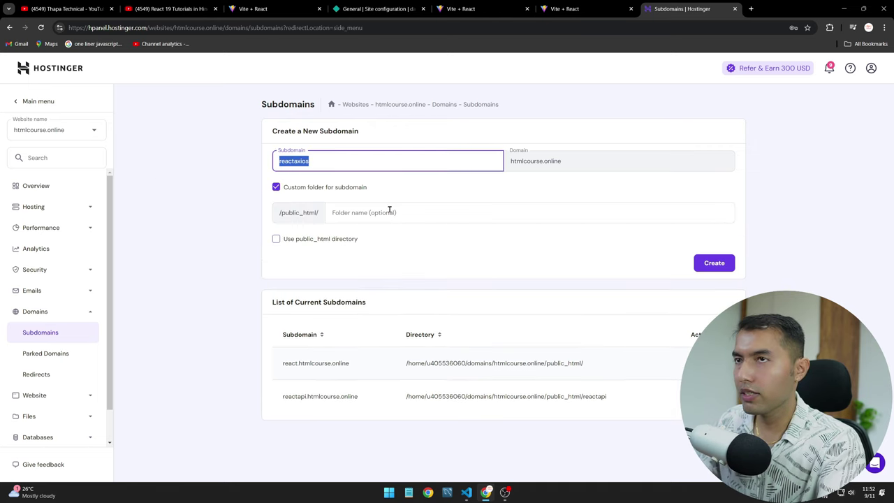
click(383, 212)
key(ctrl+v)
click(716, 263)
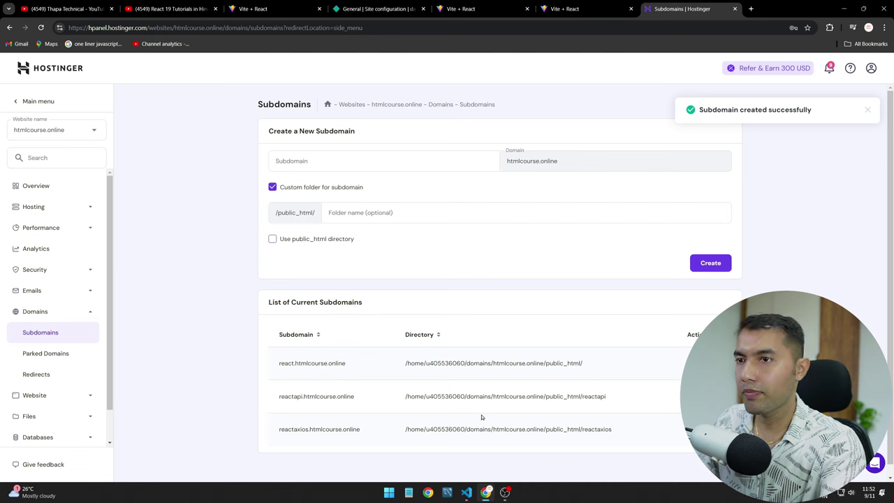
- Switch to Visual Studio Code and clear the react_full_stack_axios terminal with the clear command
click(467, 492)
key(ctrl+grave)
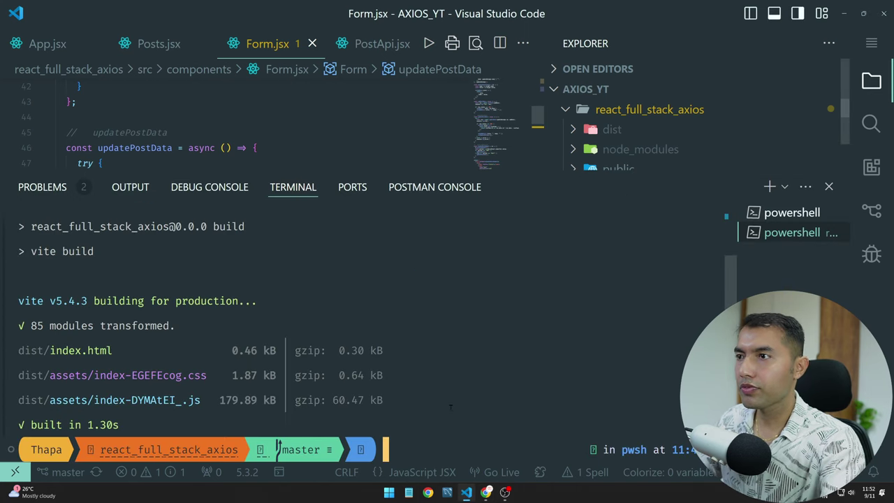
text(cele)
key(BackSpace)
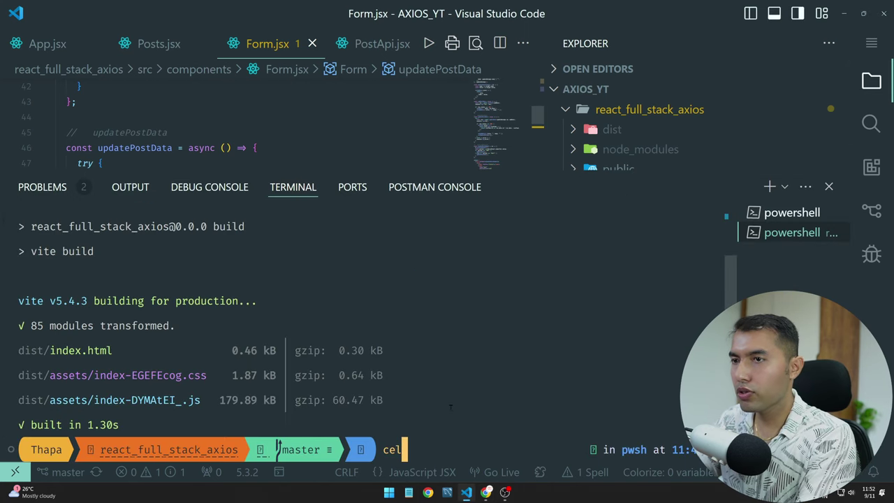
key(BackSpace)
key(BackSpace)
text(lear)
key(Return)
- Open the project folder in File Explorer from the terminal with the command explorer
text(ex)
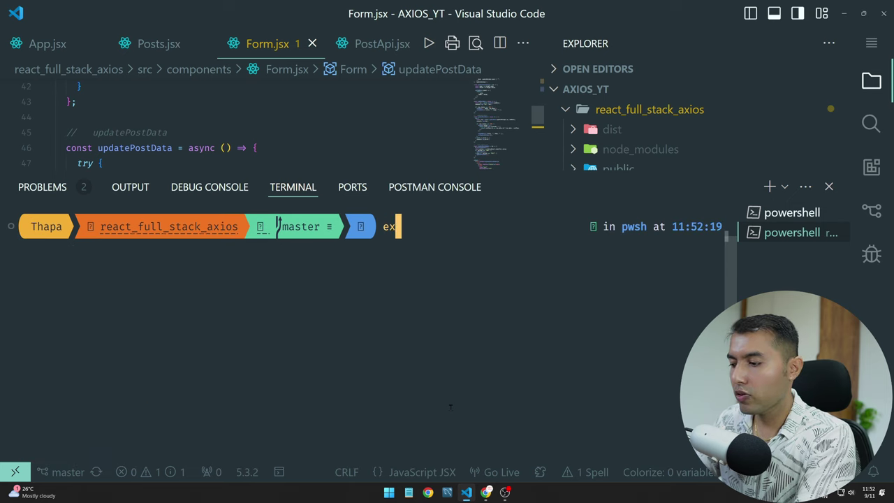
text(plorere)
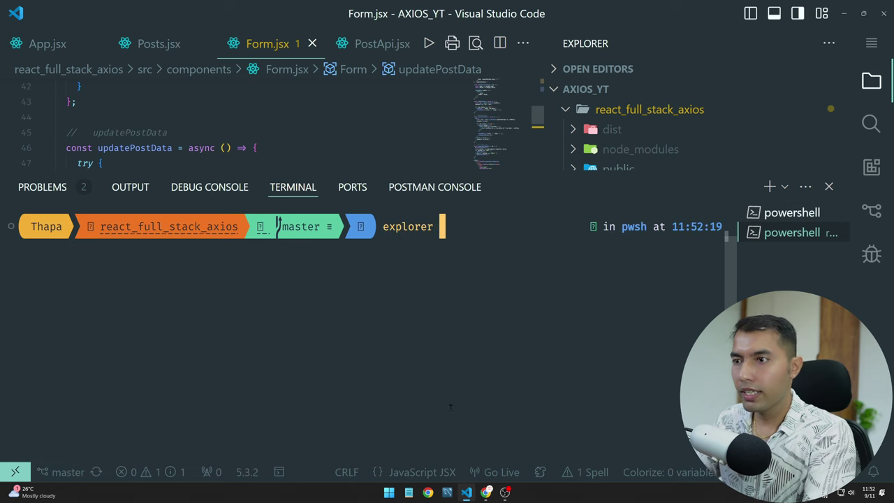
text(.)
key(Return)
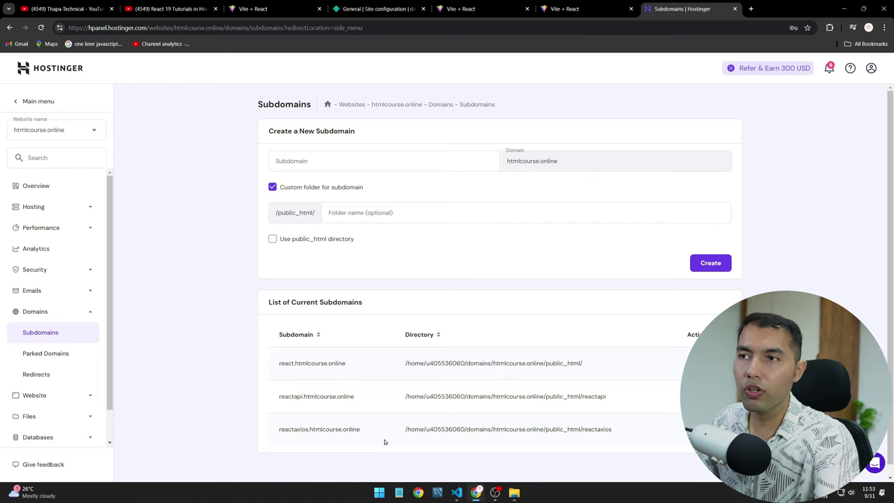
- Copy the reactaxios.htmlcourse.online address from the subdomain list and load it in a new browser tab
drag(361, 430, 279, 433)
key(ctrl+c)
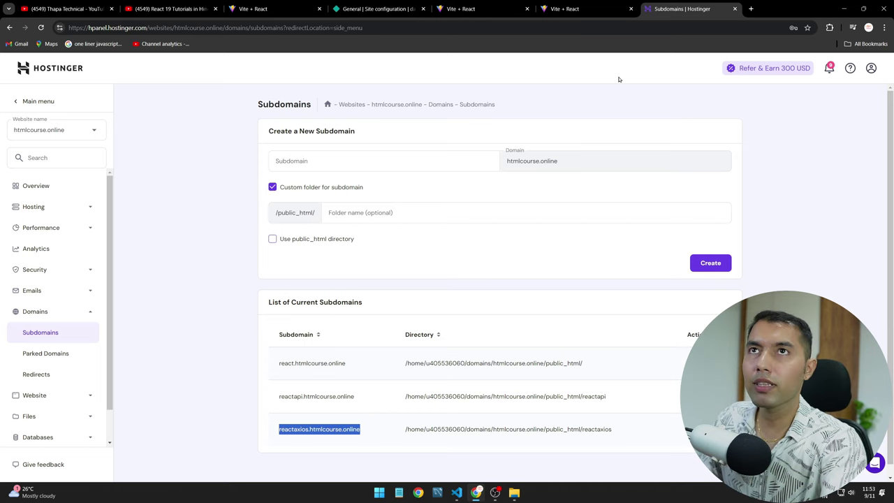
click(752, 8)
key(ctrl+v)
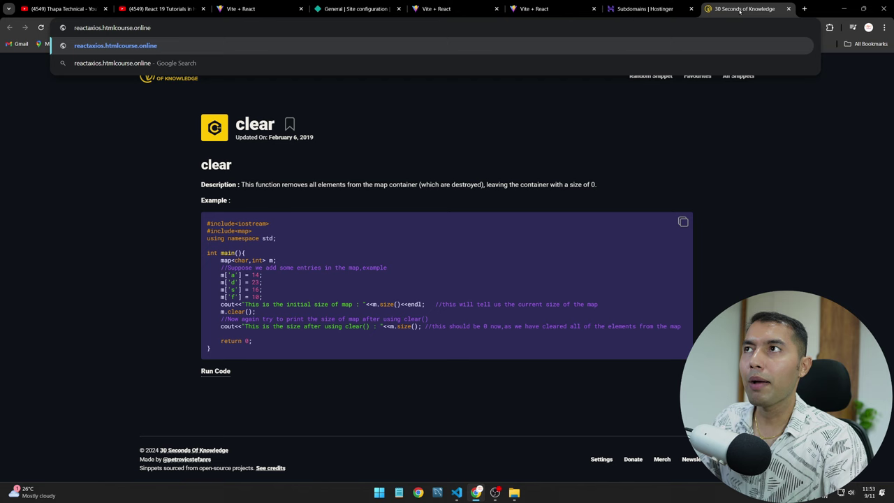
key(Return)
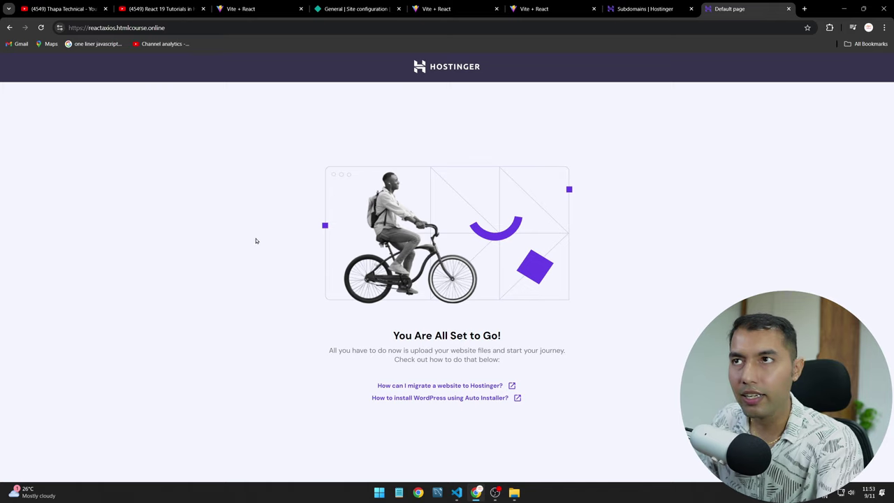
- Return to the htmlcourse.online dashboard and open the public_html/reactaxios folder in the file manager
key(alt+Tab)
key(alt+Tab)
key(ctrl+shift+Tab)
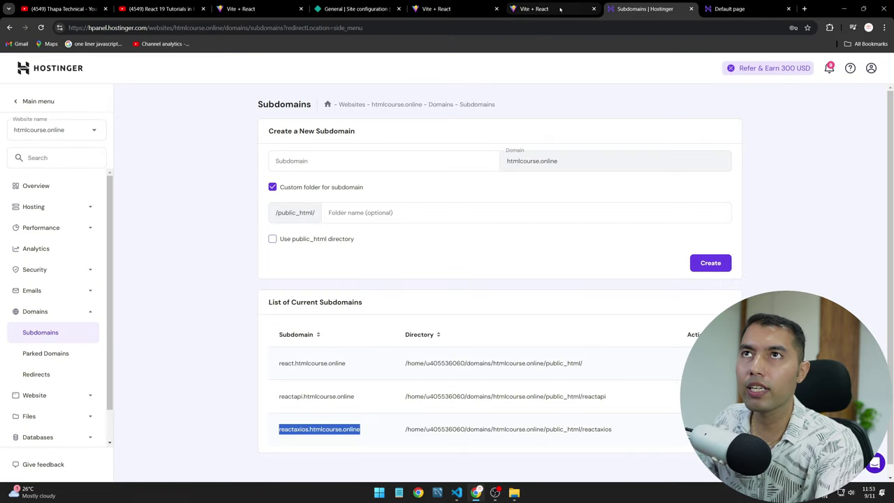
click(40, 189)
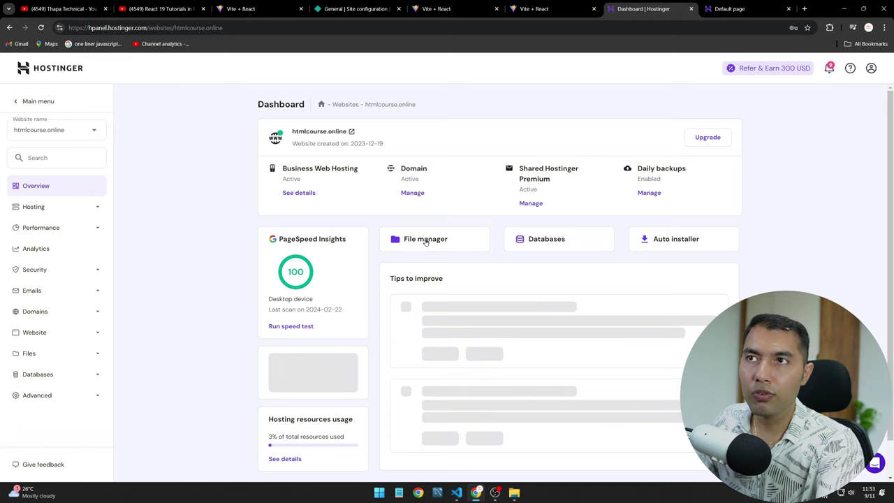
click(427, 242)
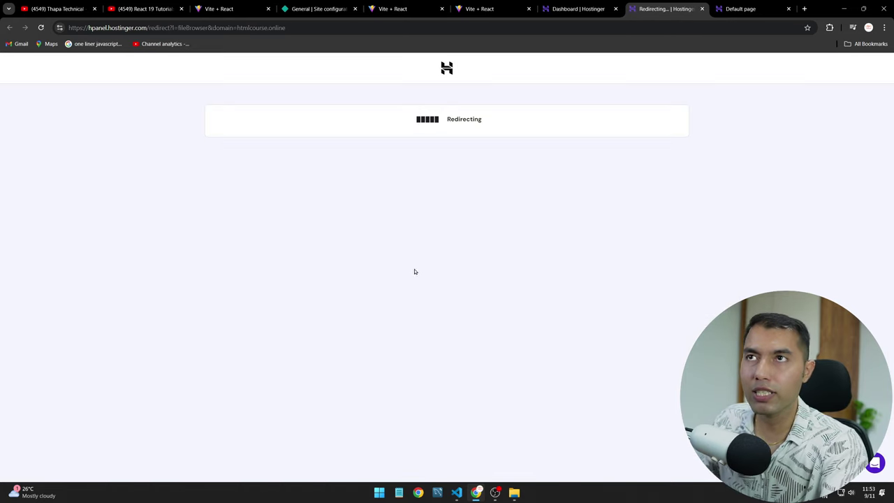
double_click(165, 137)
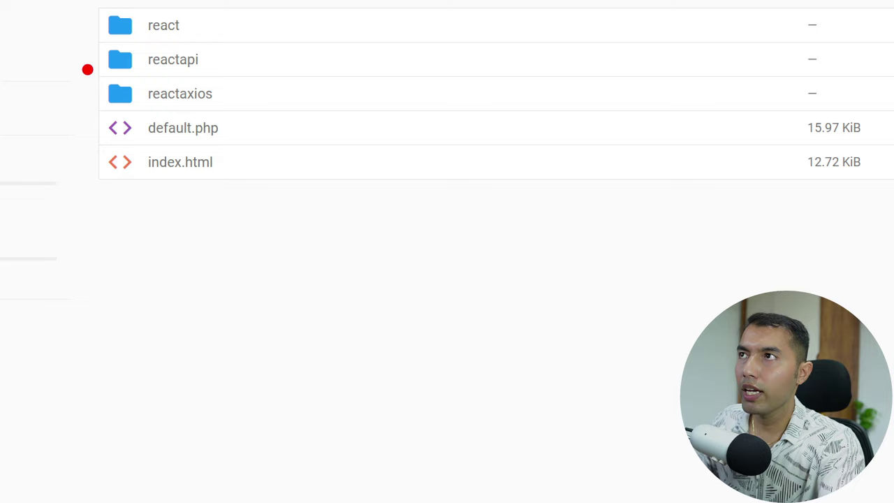
click(192, 102)
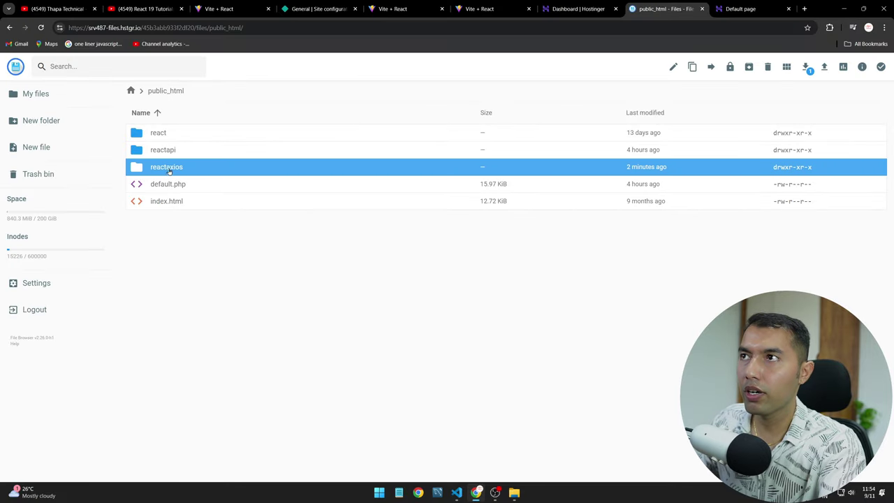
double_click(172, 171)
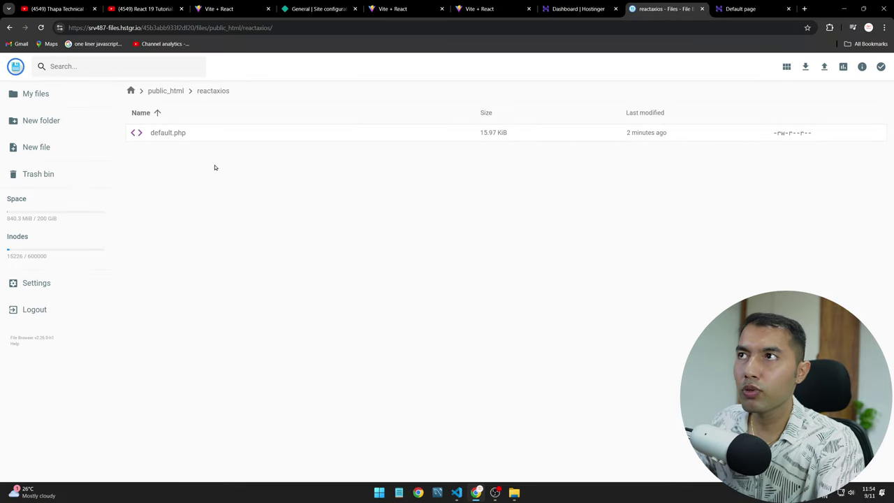
- Delete default.php from the reactaxios folder immediately, skipping the trash bin
key(ctrl+a)
key(Delete)
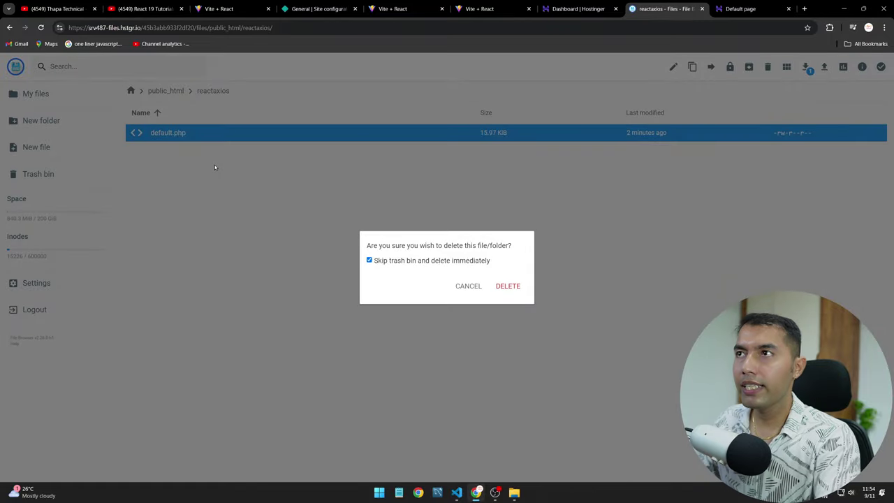
click(508, 287)
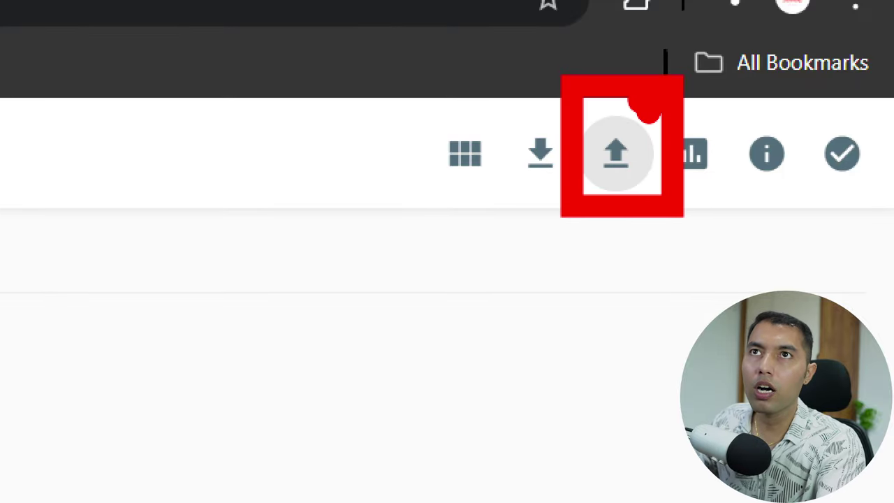
- Upload the dist folder from the local react_full_stack_axios project into the reactaxios folder
click(616, 154)
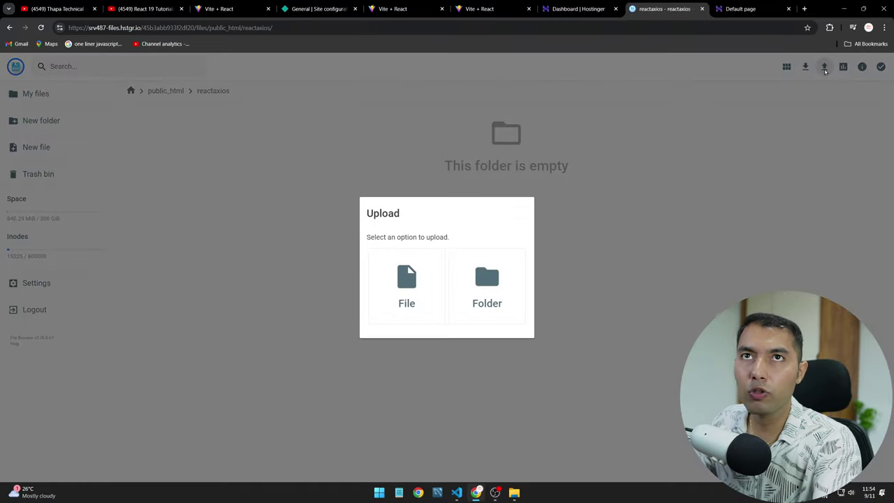
click(487, 287)
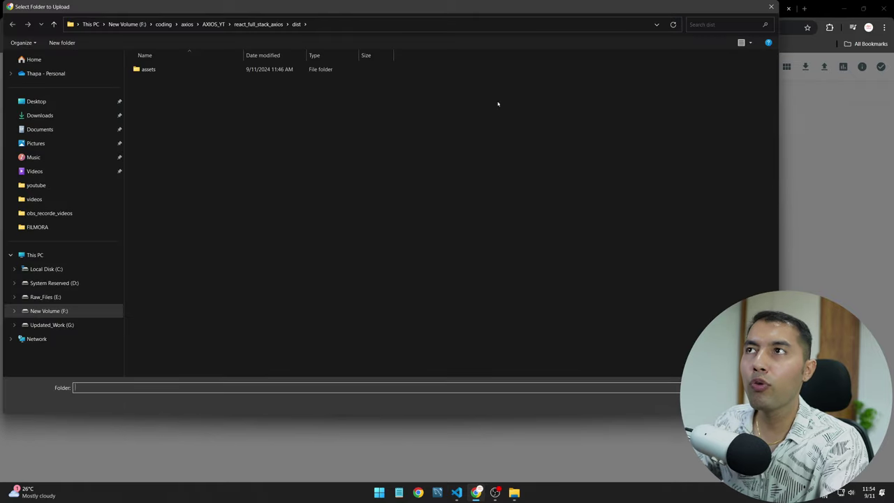
click(262, 24)
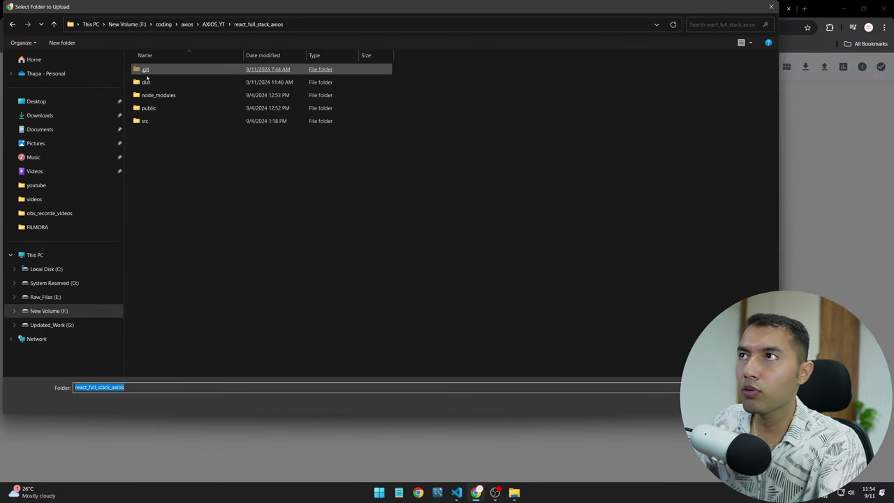
double_click(165, 166)
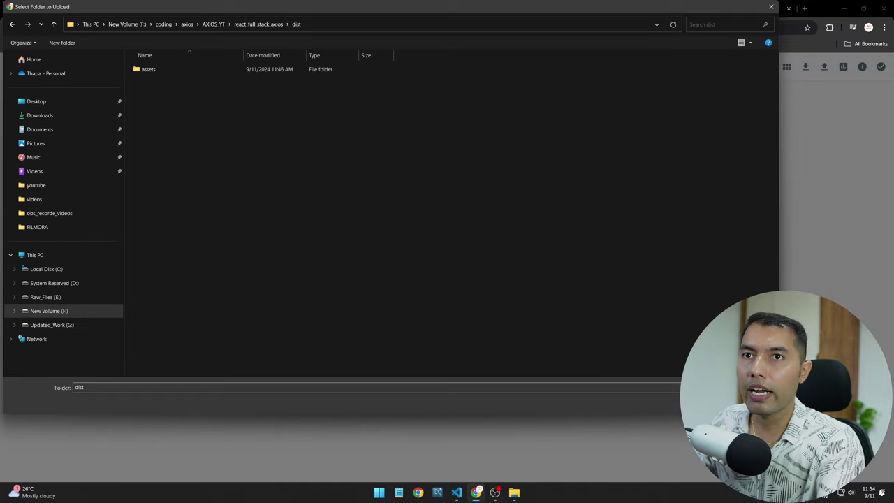
key(Return)
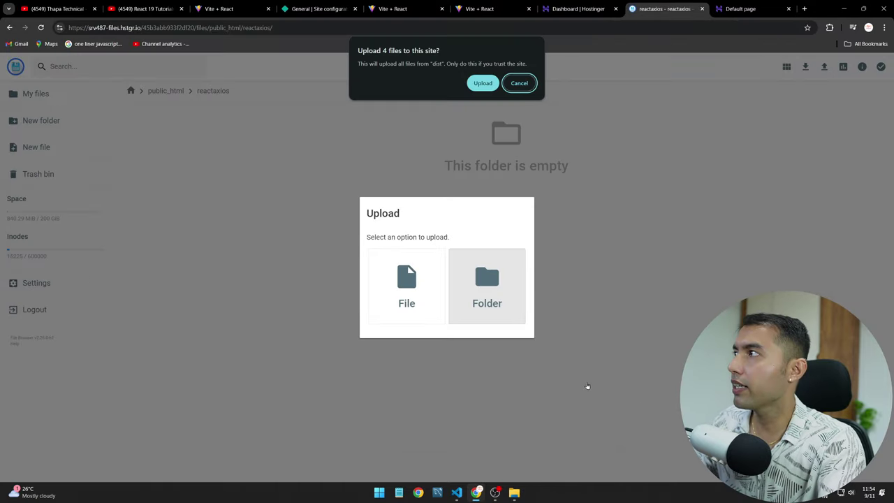
click(483, 83)
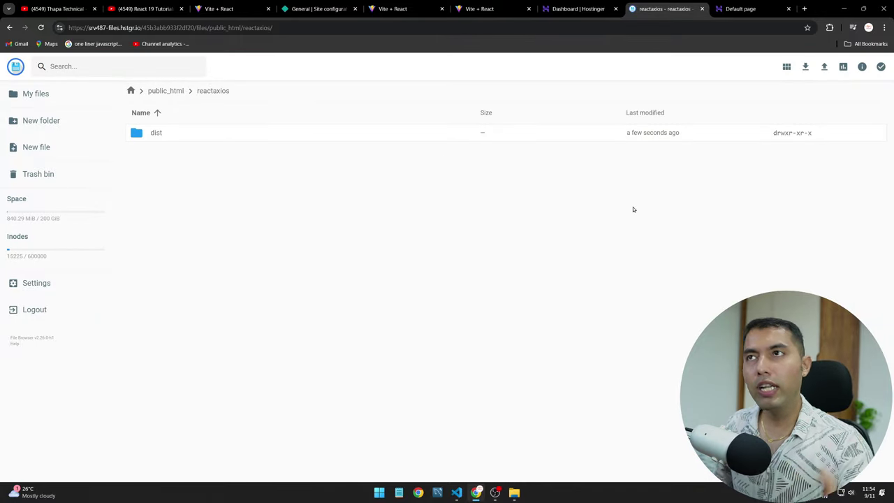
- Move assets, index.html and vite.svg out of the dist folder up into the parent reactaxios folder
double_click(158, 136)
key(ctrl+a)
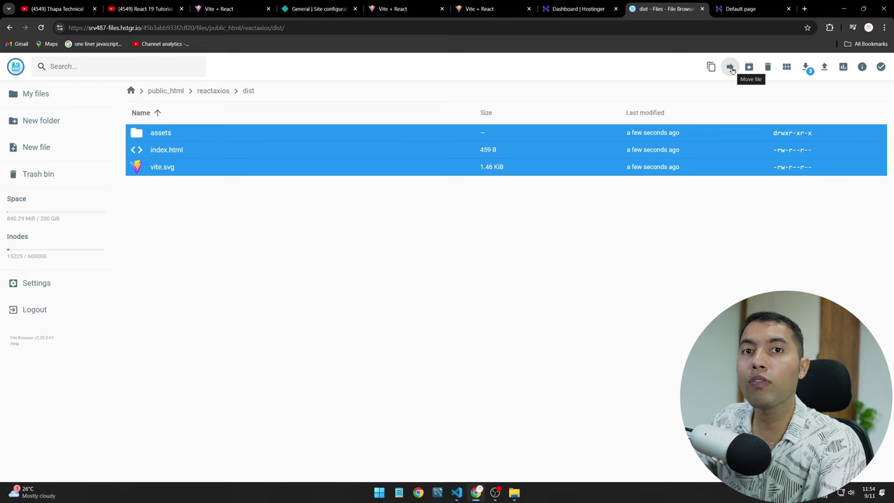
click(730, 67)
click(408, 242)
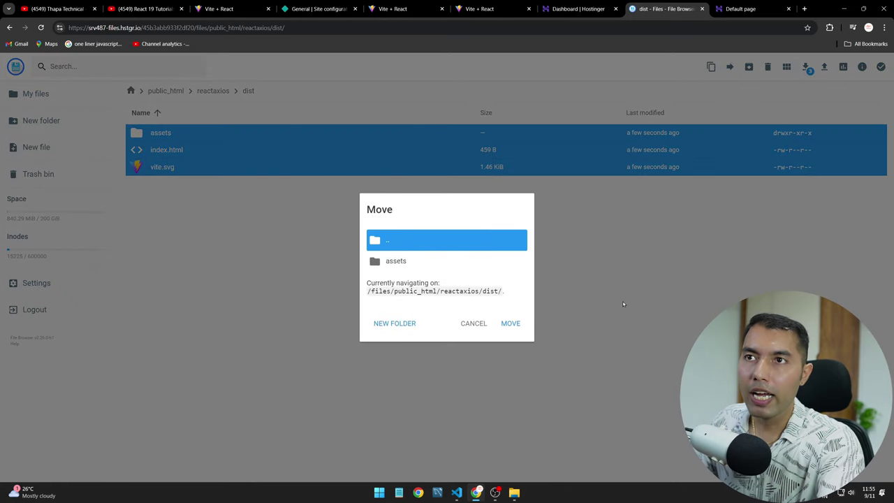
key(Return)
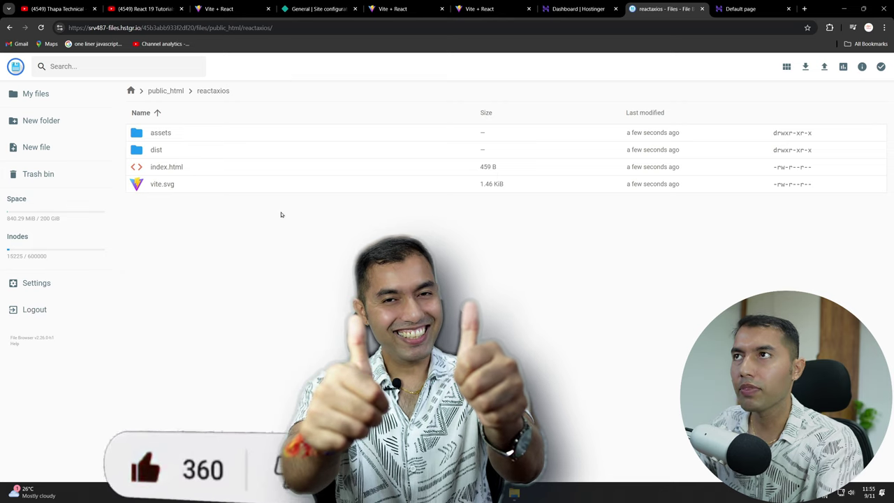
- On the live reactaxios site, edit post 2 to the title "thap" and body "like share", and delete that post
click(726, 10)
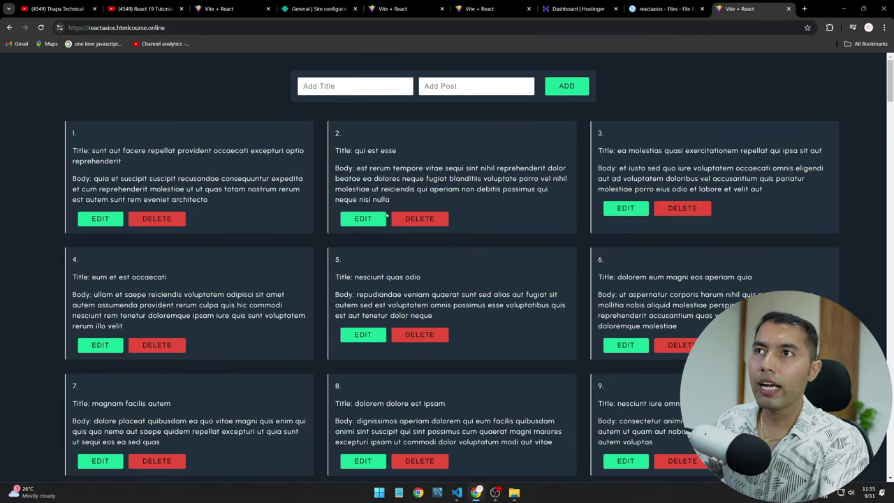
click(380, 218)
click(373, 87)
text(thap)
key(Tab)
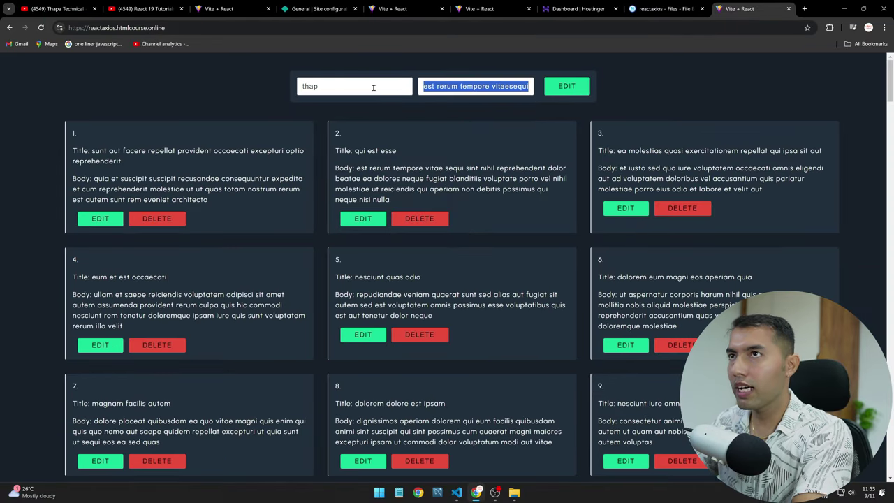
key(BackSpace)
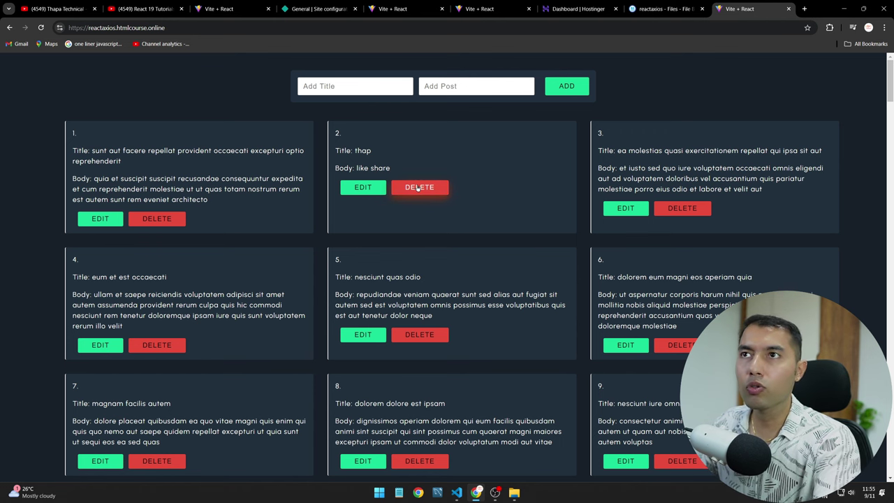
click(418, 187)
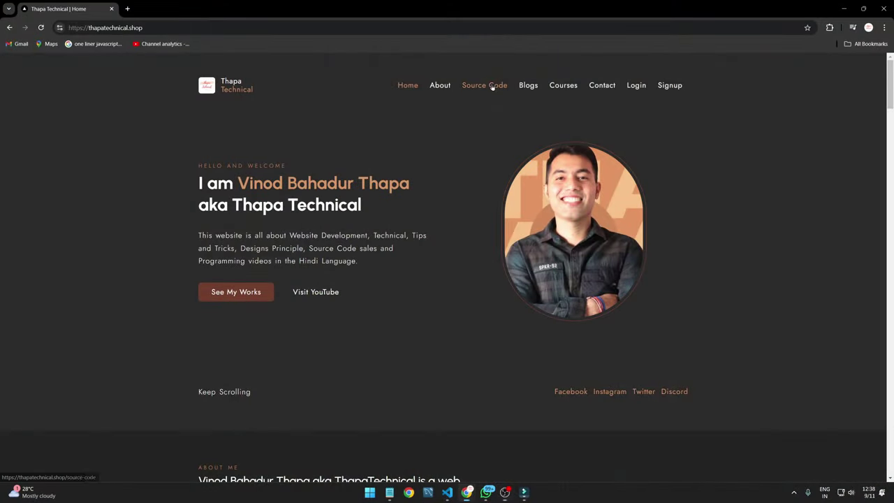
- Open the Source Code page of thapatechnical.shop and look through the included courses and the purchase options
click(487, 85)
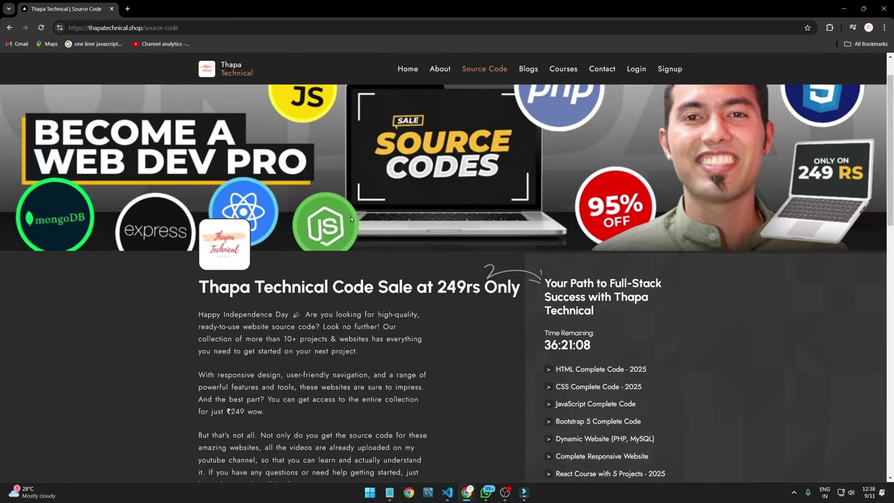
scroll(351, 217, down, 3)
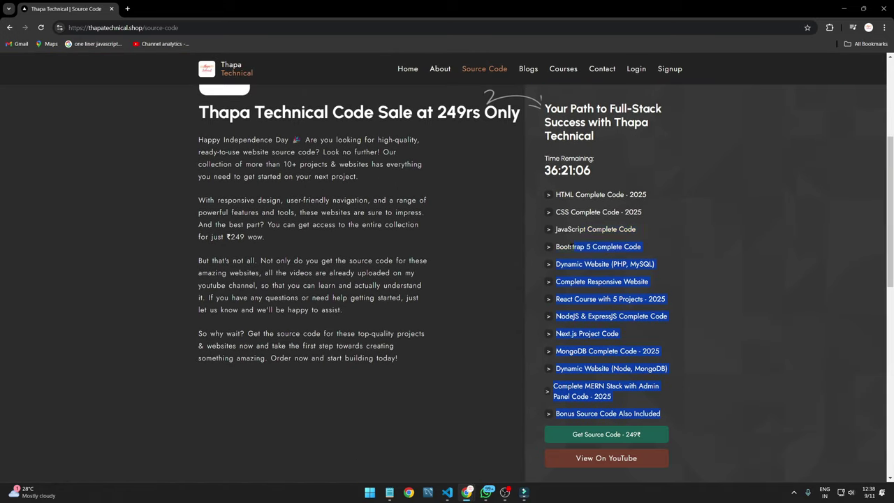
scroll(740, 231, down, 2)
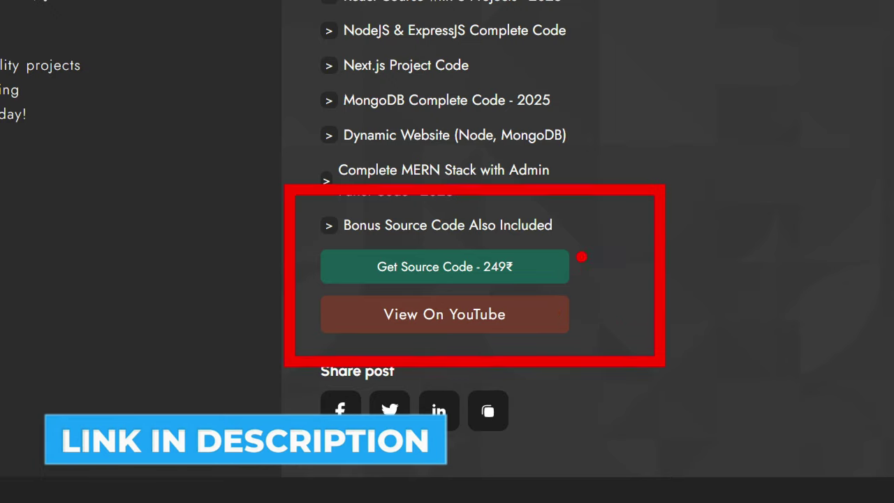
scroll(794, 293, up, 4)
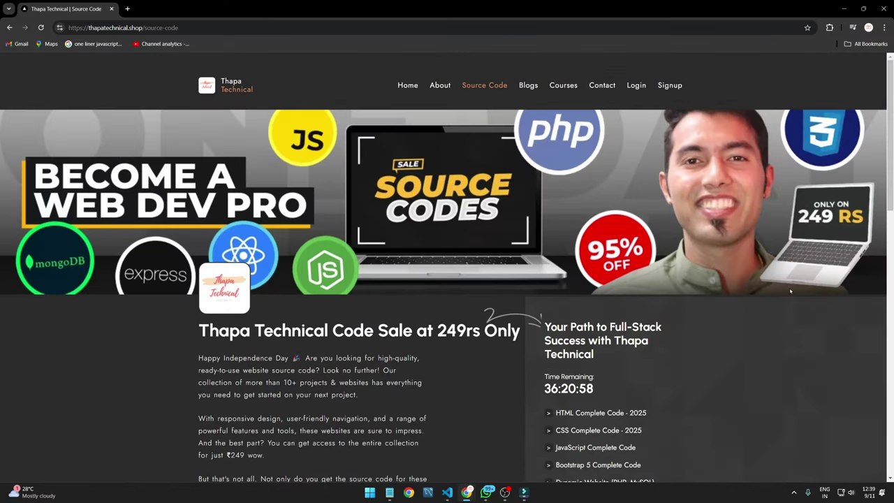